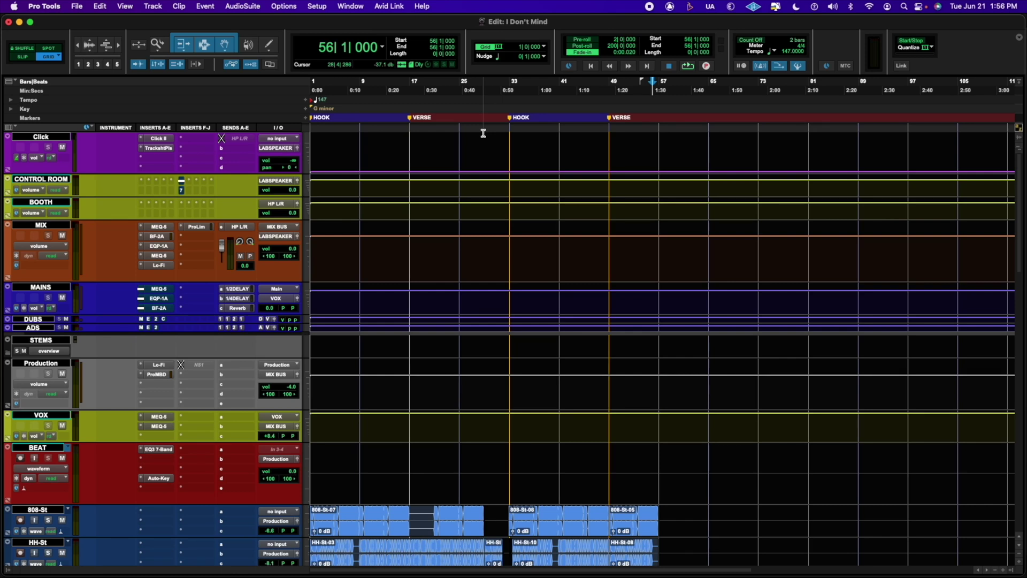
Reveal the I Don't Mind session folder in Finder and compress it to I Don't Mind.zip.
left_click(518, 21, "super")
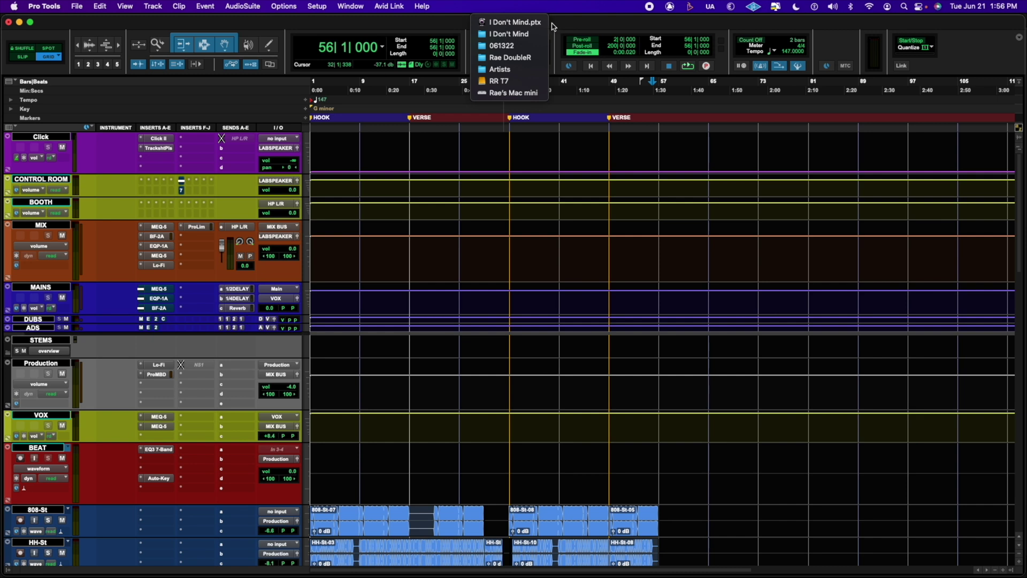
left_click(578, 29)
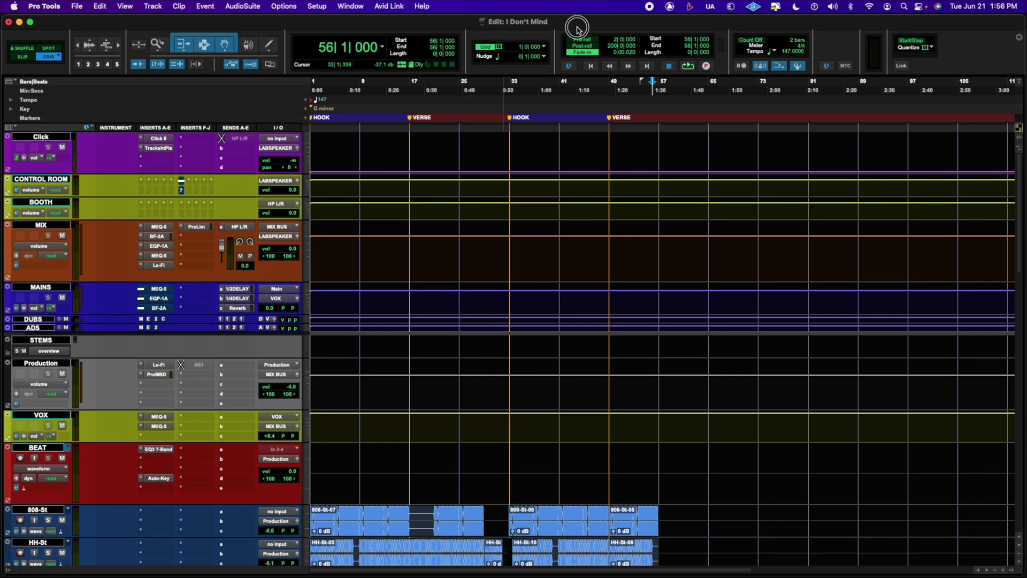
left_click(525, 23, "super")
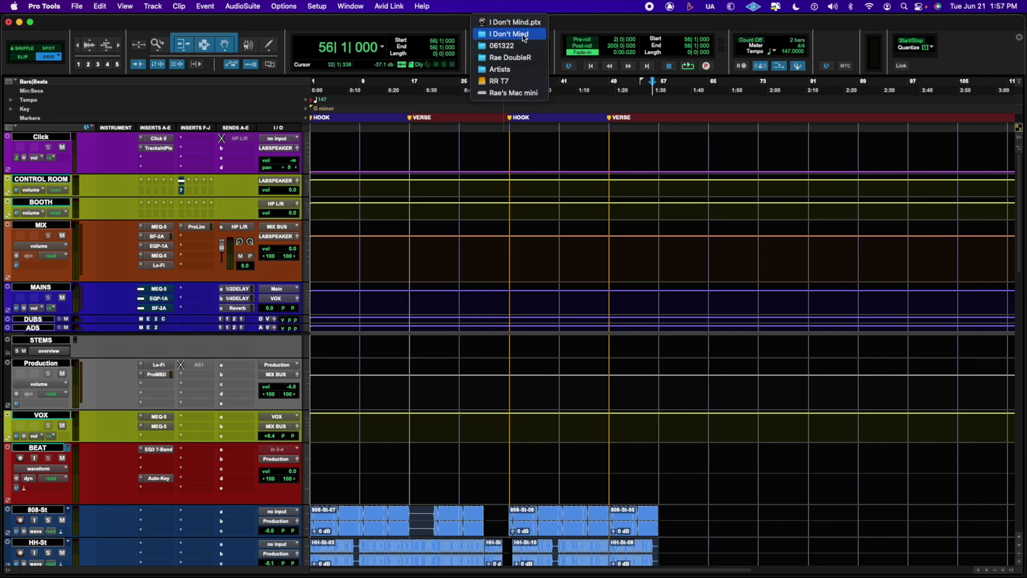
left_click(532, 36)
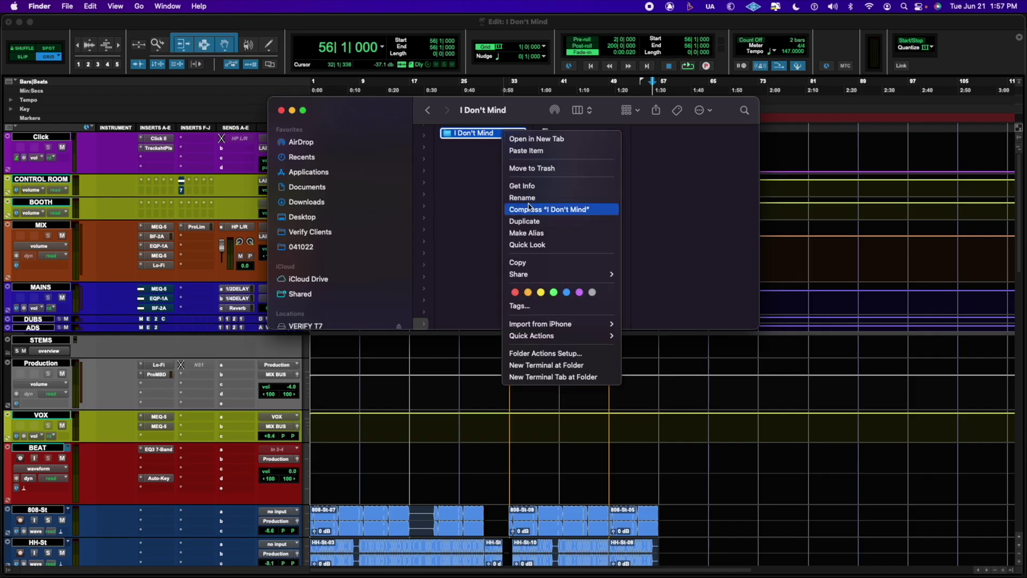
left_click(543, 210)
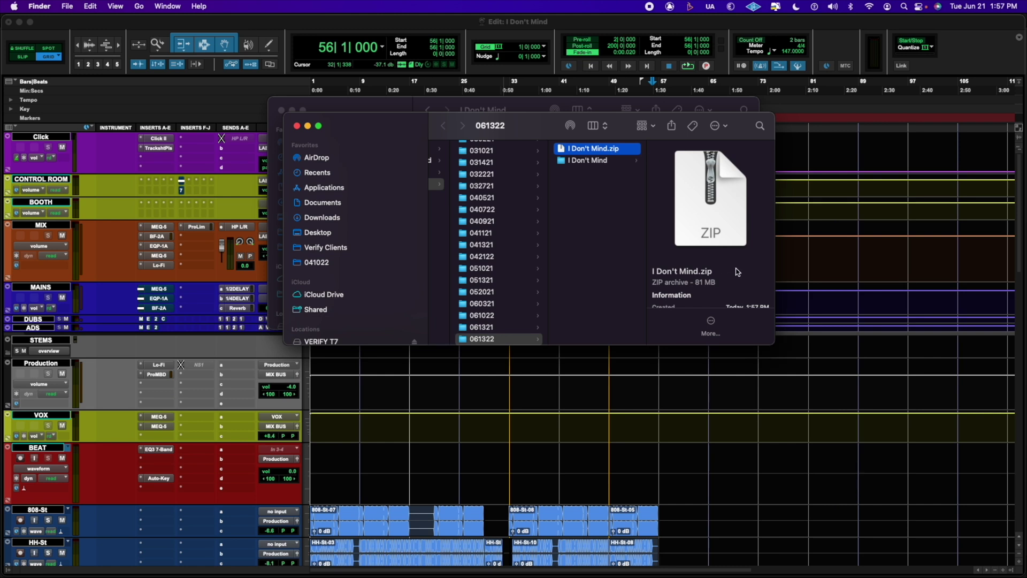
scroll(717, 265, "down", 1)
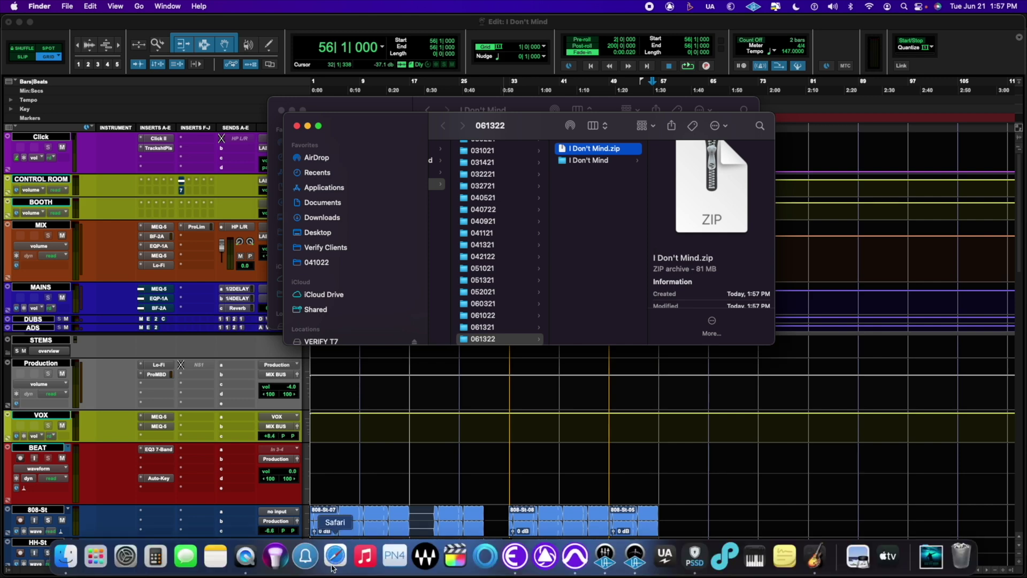
Open wetransfer.com in the web browser.
left_click(333, 567)
type("wet")
key("Return")
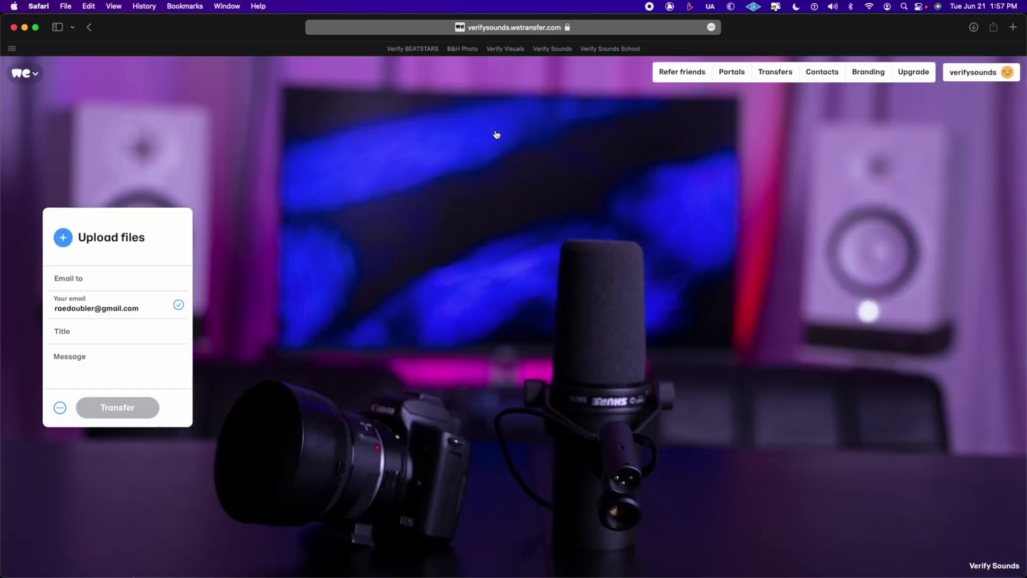
Add I Don't Mind.zip to the transfer, fill in the sender's e-mail, and start sending.
key("super+Tab")
left_click_drag(600, 150, 136, 291)
left_click(84, 312)
left_click(100, 332)
left_click(120, 417)
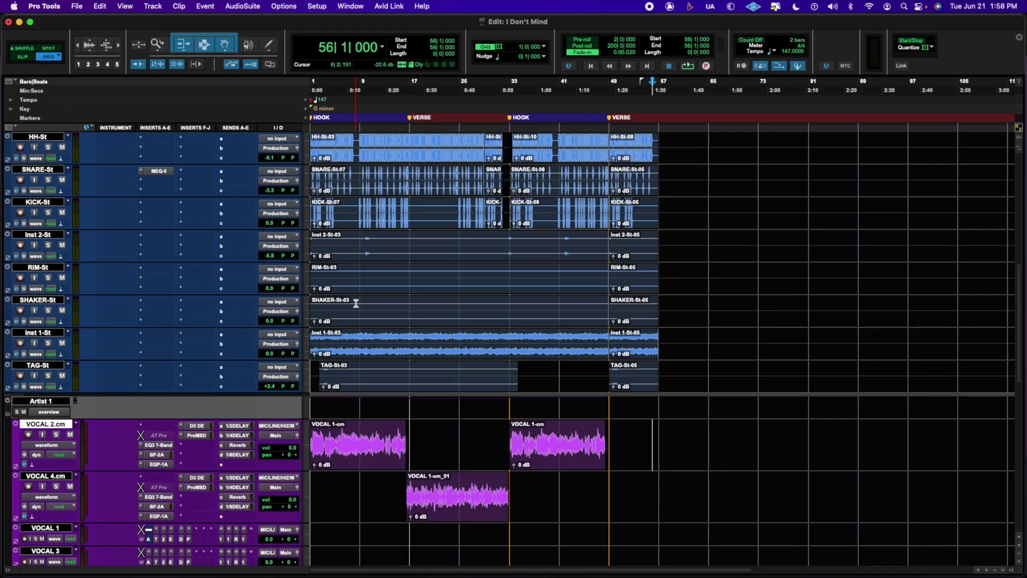
Select the tracks from BEAT down to TAG-St.
scroll(355, 300, "up", 10)
scroll(355, 300, "down", 5)
scroll(369, 309, "down", 4)
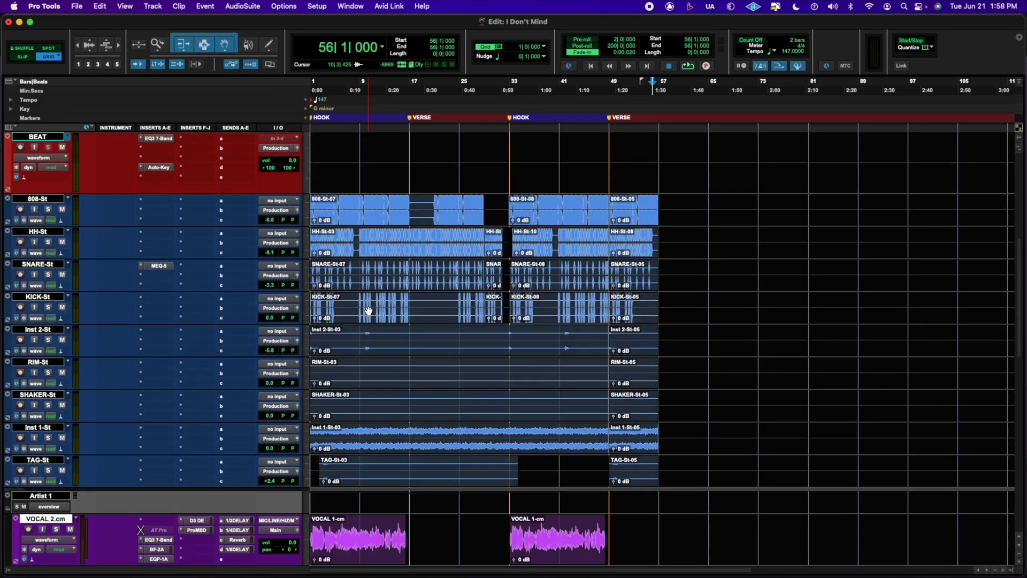
left_click(47, 137)
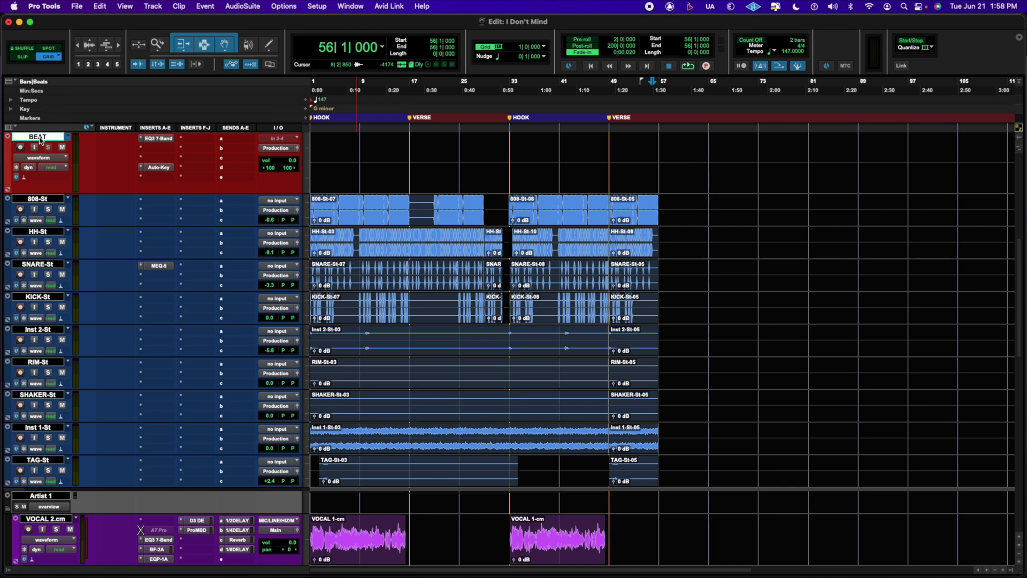
left_click(48, 462, "shift")
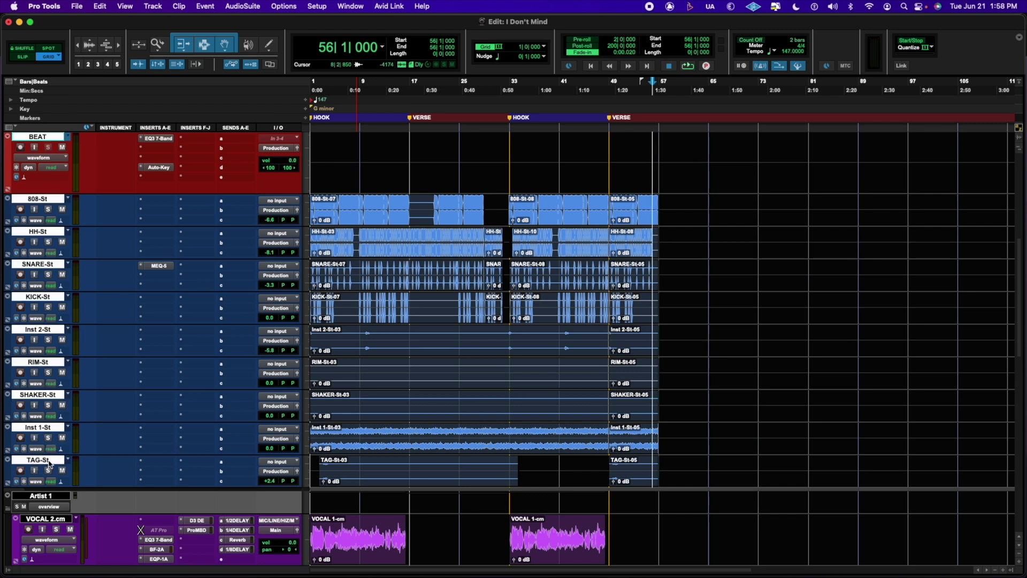
Add VOCAL 2.cm to the selection, leaving VOCAL 8 and Double 1 deselected.
scroll(59, 456, "down", 3)
scroll(60, 456, "down", 2)
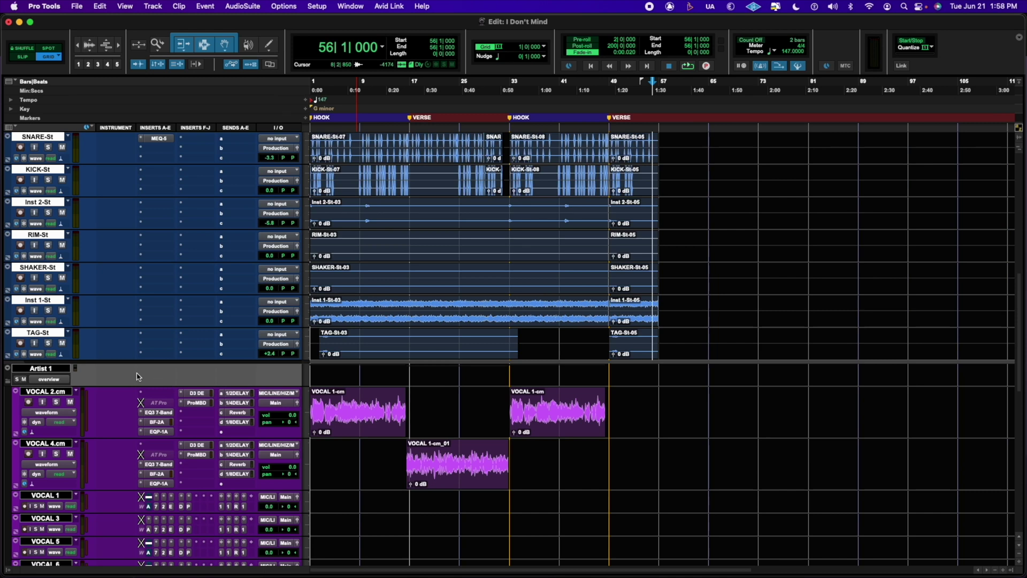
left_click(56, 392, "shift")
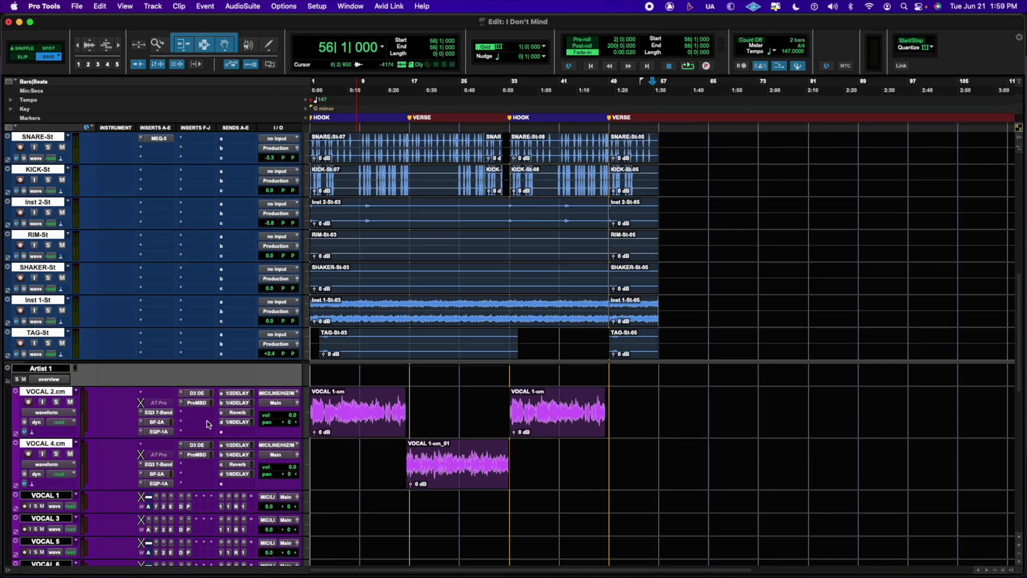
scroll(209, 415, "down", 12)
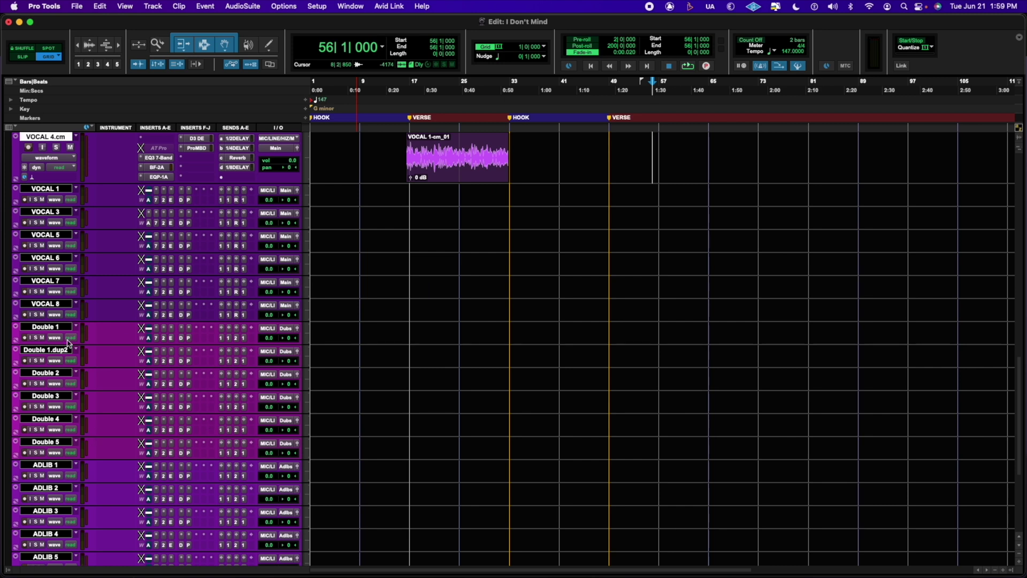
scroll(80, 238, "up", 8)
scroll(84, 330, "down", 8)
left_click(51, 304)
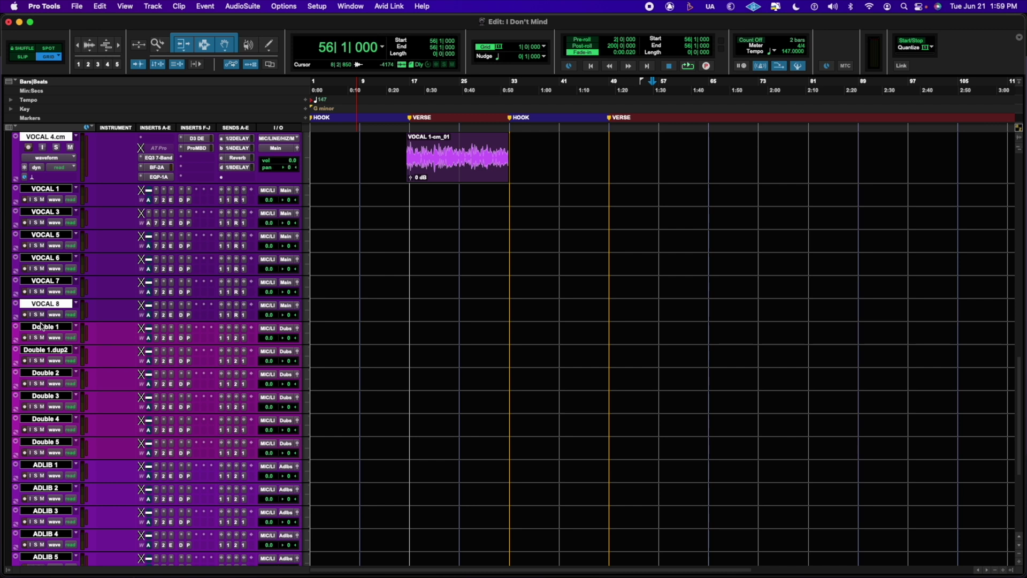
left_click(52, 327, "shift")
left_click(62, 303, "super")
left_click(65, 330, "super")
scroll(92, 329, "up", 5)
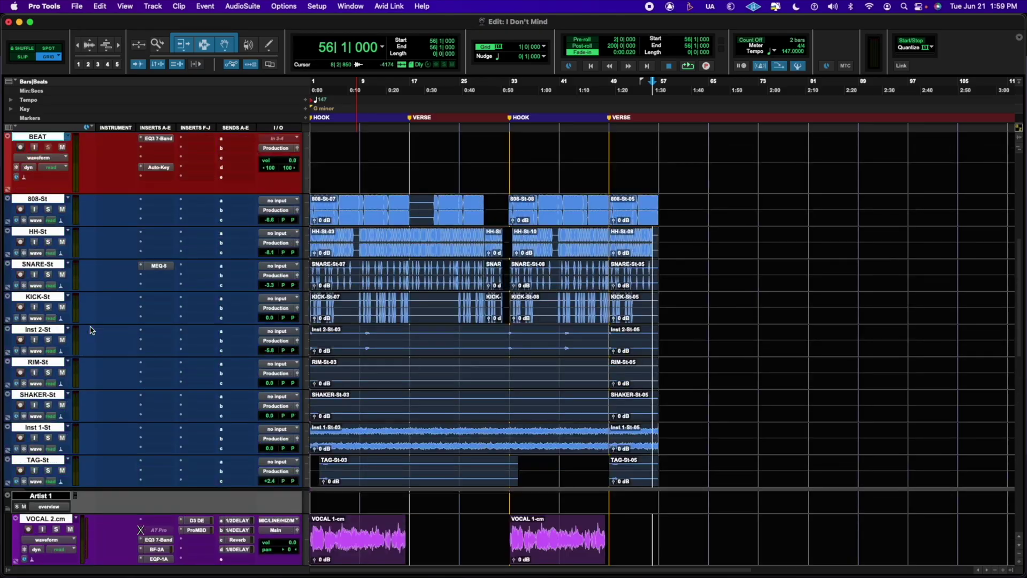
scroll(92, 328, "down", 2)
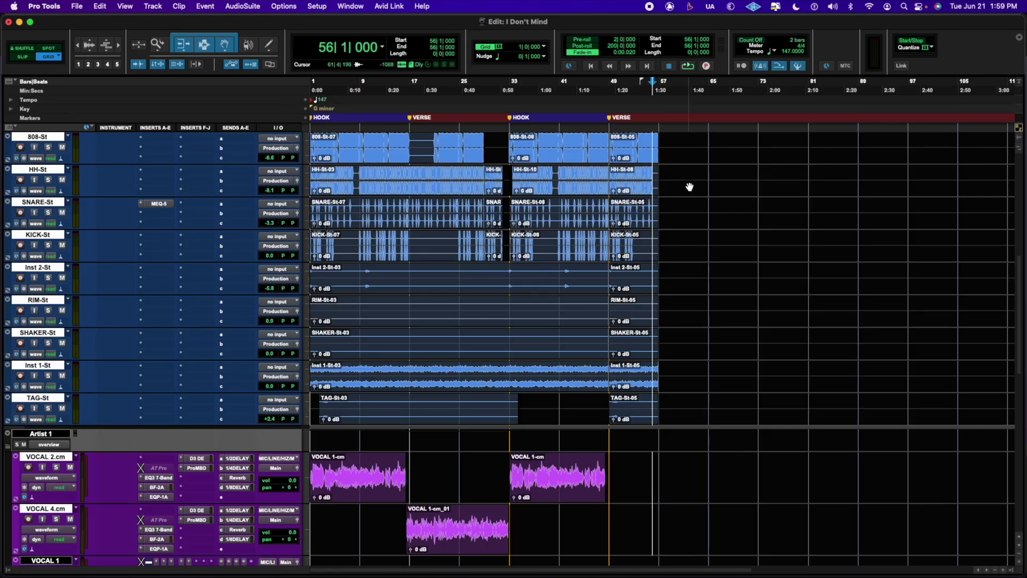
scroll(688, 204, "up", 3)
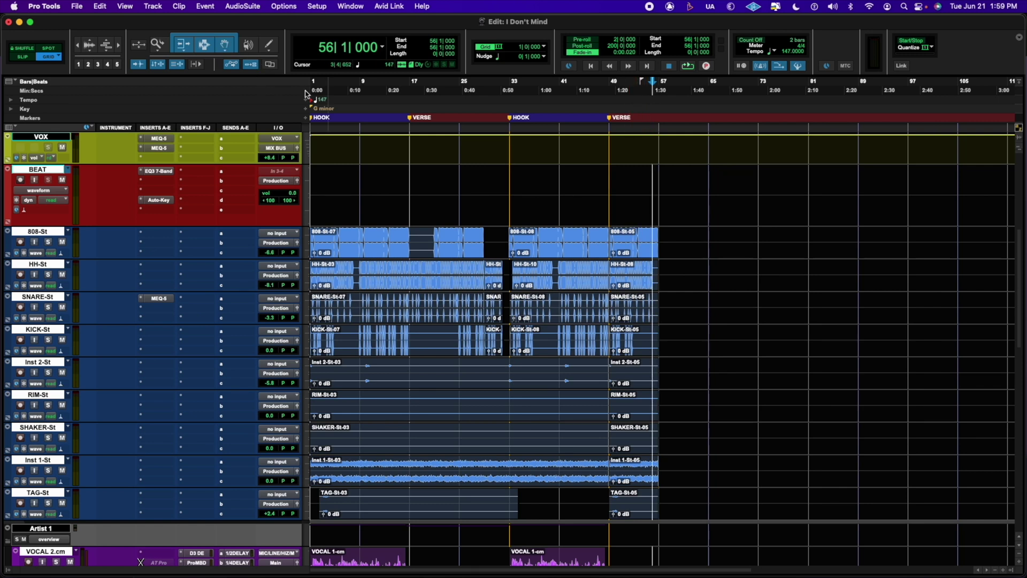
With the Smart Tool, select bar 1 through bar 65 on the chosen tracks.
left_click(204, 43)
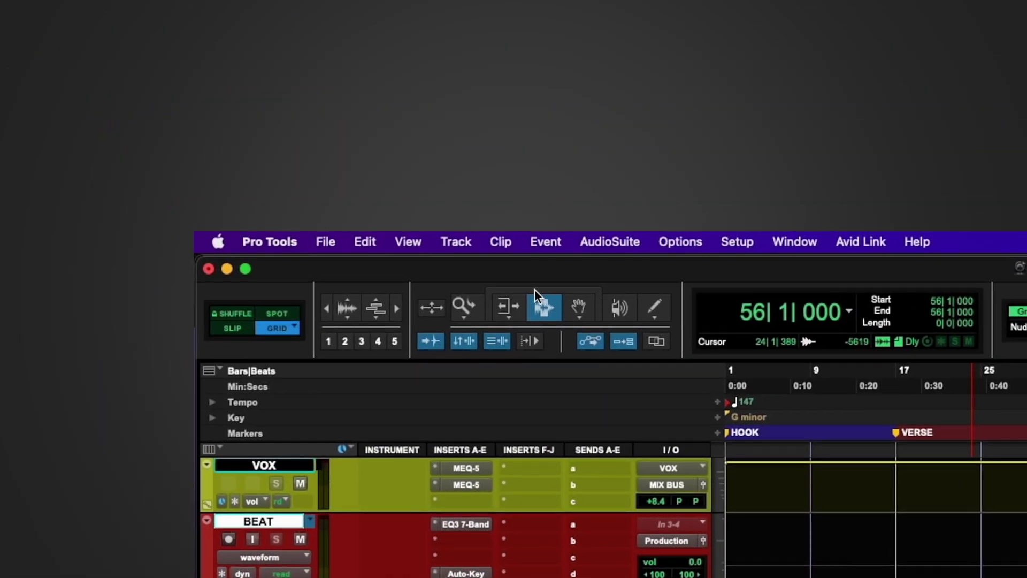
left_click(577, 288)
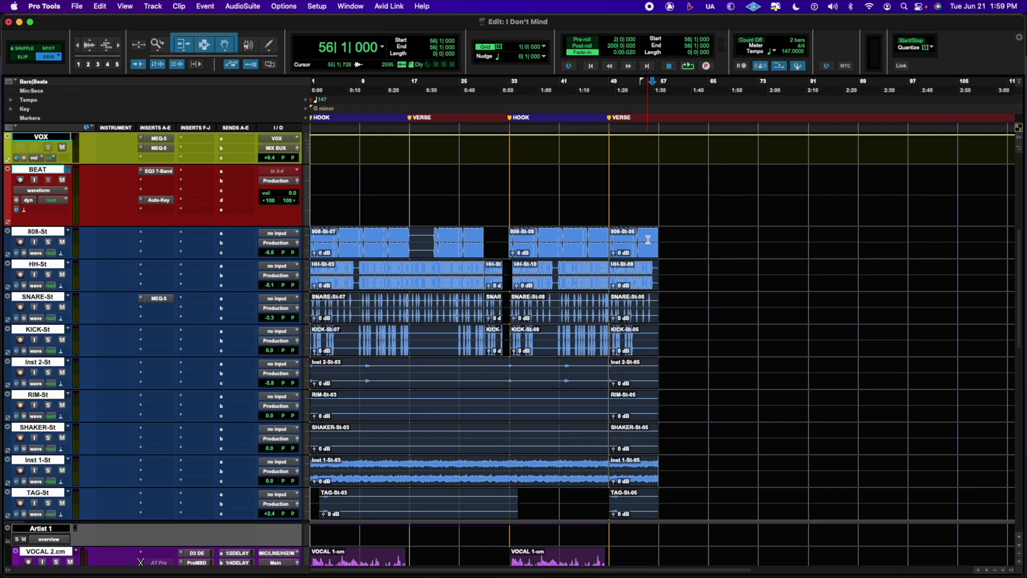
left_click_drag(648, 240, 290, 234)
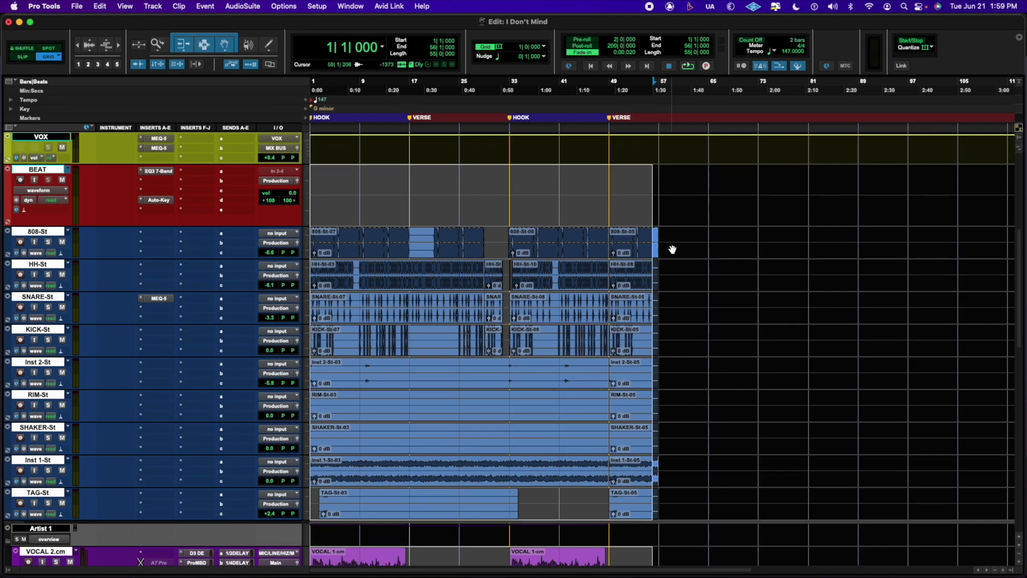
left_click_drag(686, 236, 704, 240)
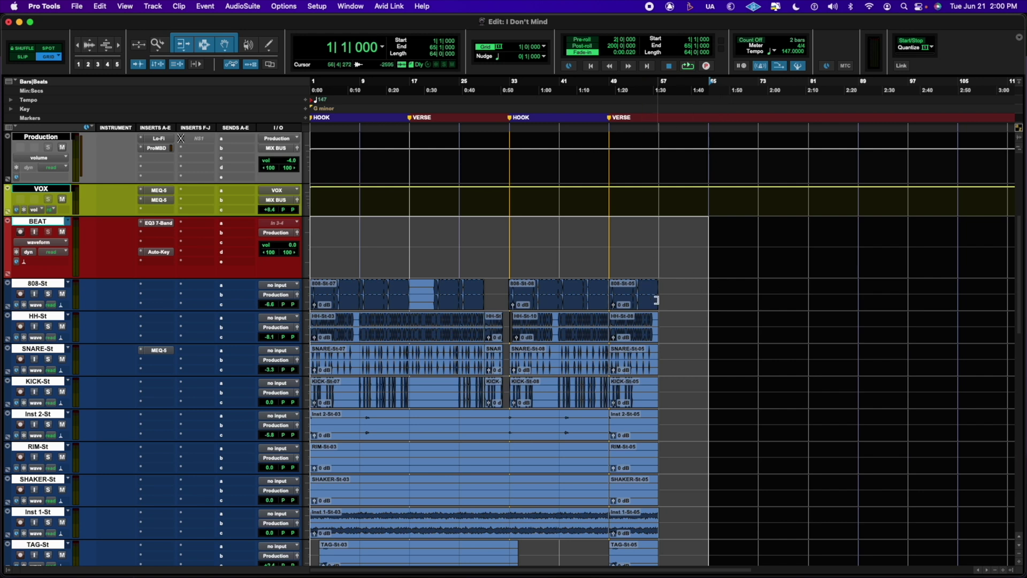
scroll(702, 306, "down", 3)
scroll(725, 214, "down", 2)
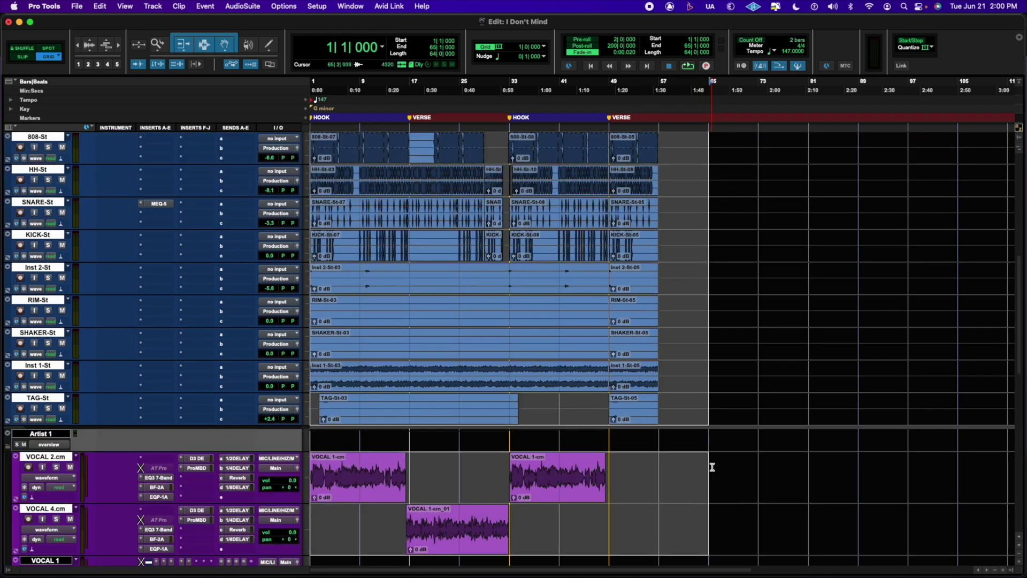
scroll(502, 381, "up", 5)
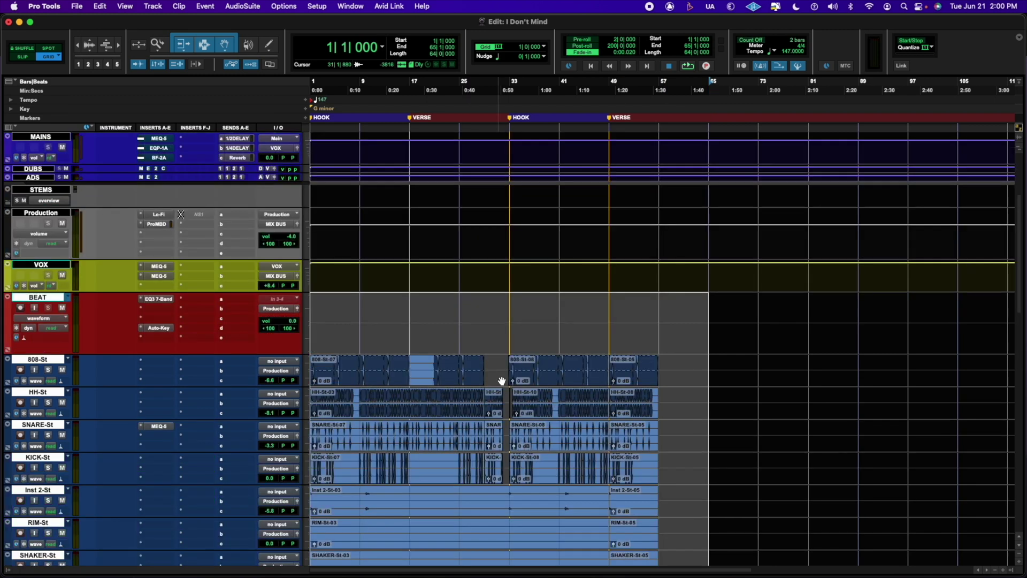
Bounce the selected tracks with session folder STEMS, keeping 16-bit 44.1 kHz WAV.
scroll(52, 364, "up", 2)
right_click(52, 362)
left_click(95, 437)
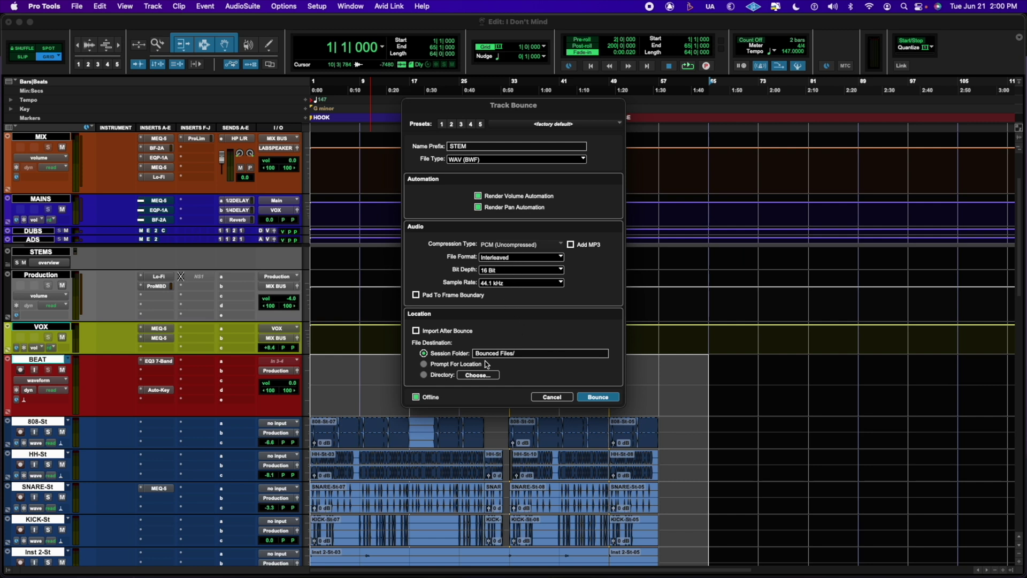
triple_click(525, 351)
type("STEMS")
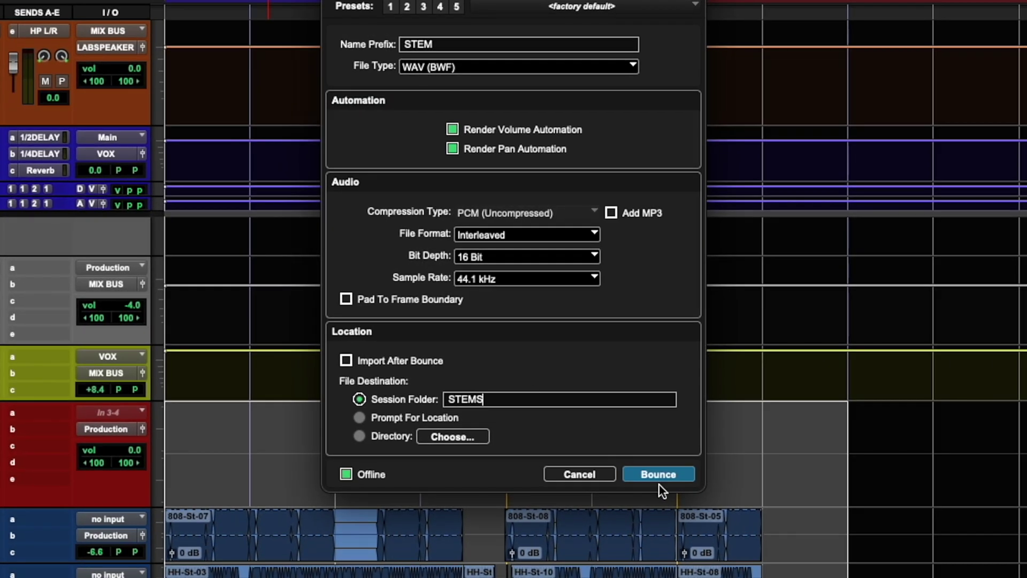
left_click(660, 474)
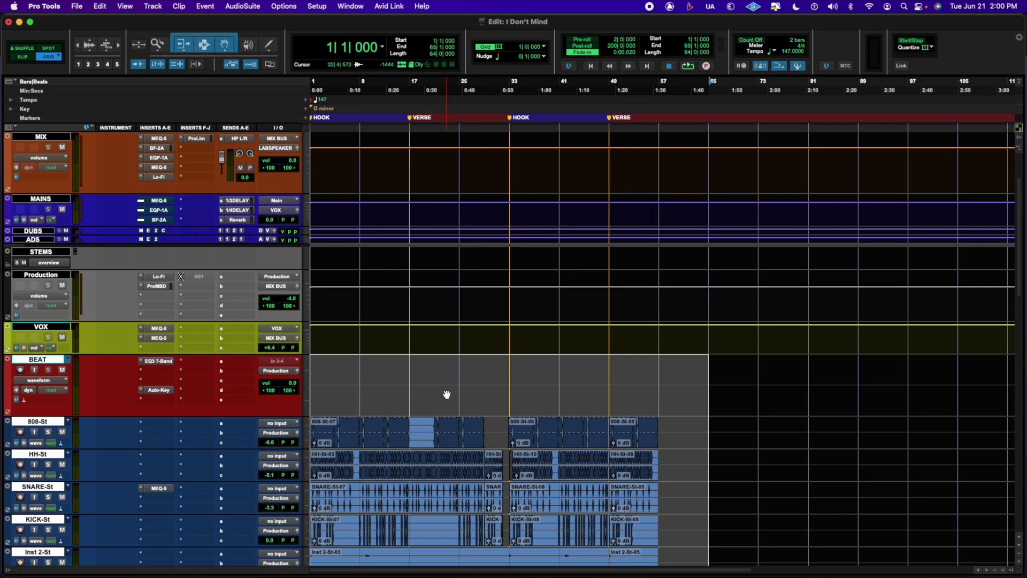
Review the track list, then show the session file's folder path menu.
scroll(448, 374, "down", 3)
scroll(524, 296, "down", 1)
scroll(525, 296, "up", 1)
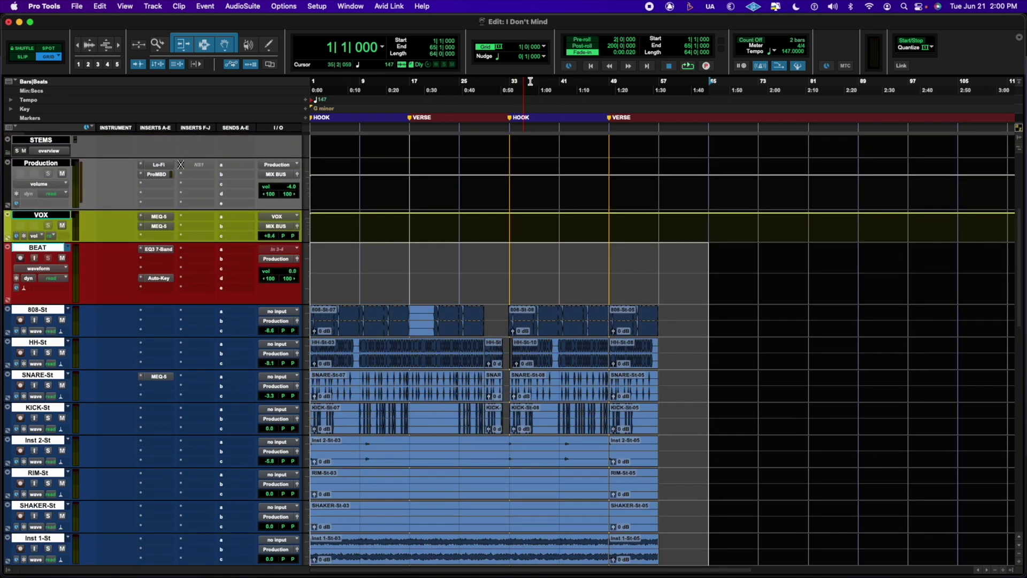
scroll(463, 291, "down", 10)
scroll(463, 294, "up", 15)
scroll(464, 294, "down", 15)
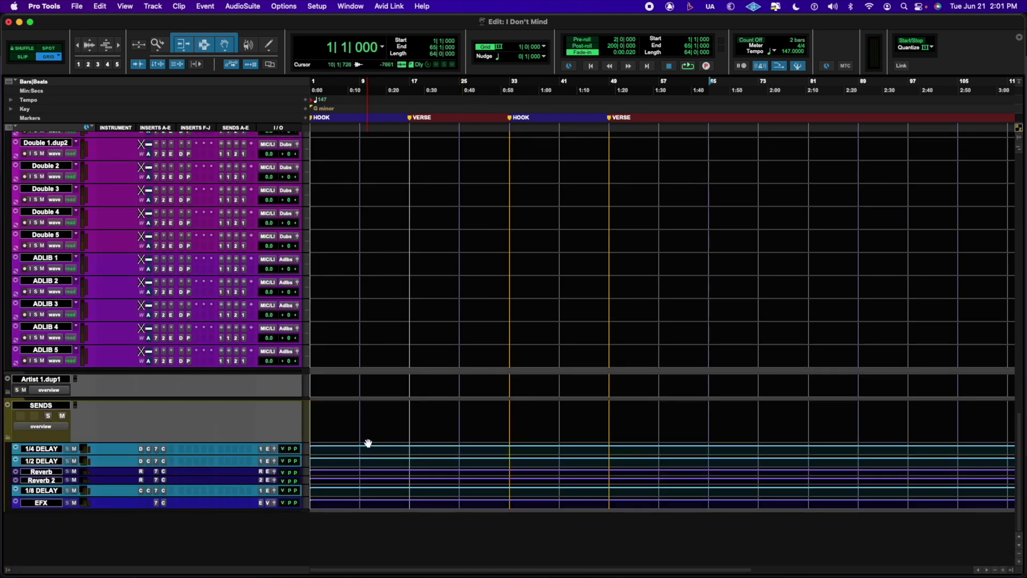
scroll(367, 439, "up", 15)
scroll(437, 384, "up", 3)
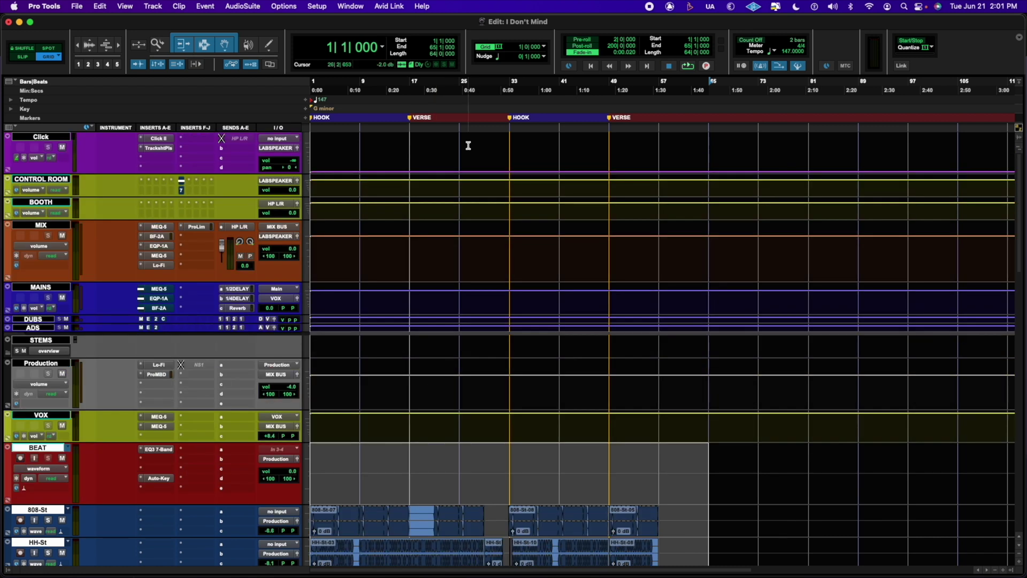
left_click(518, 27, "super")
Reveal the session folder in Finder and inspect STEM_808-St-St.wav in STEMS.
left_click(524, 34)
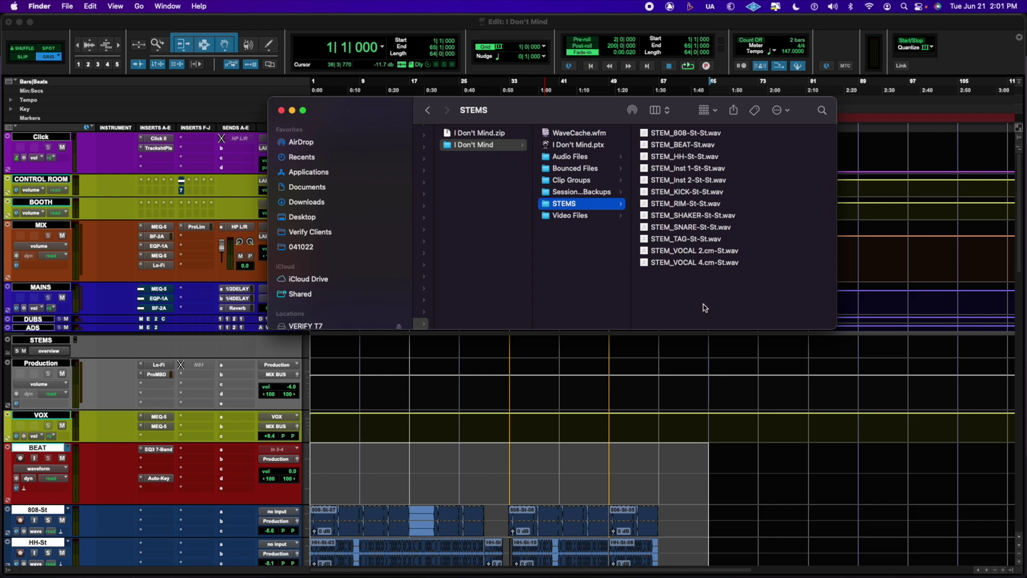
left_click(710, 135)
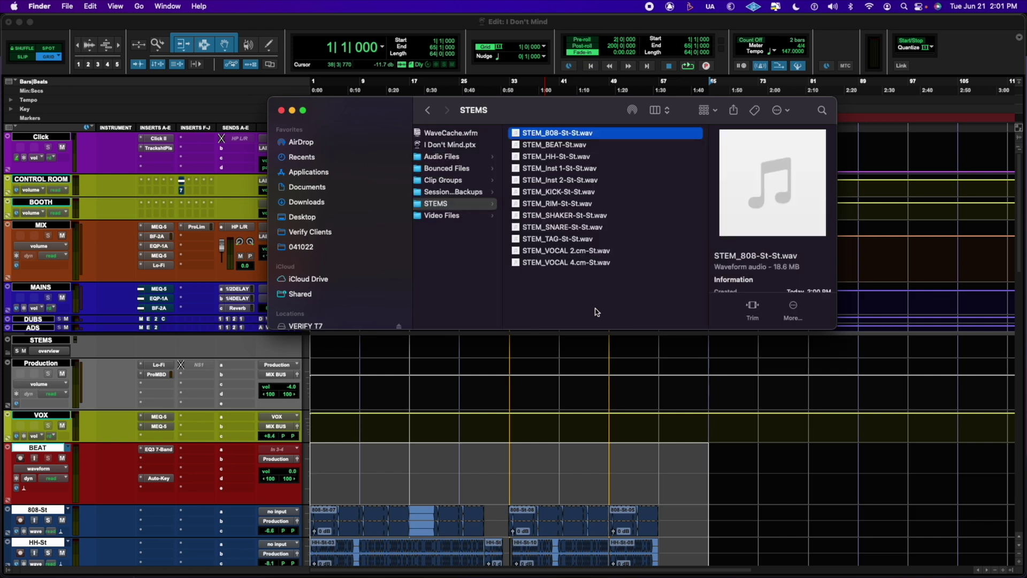